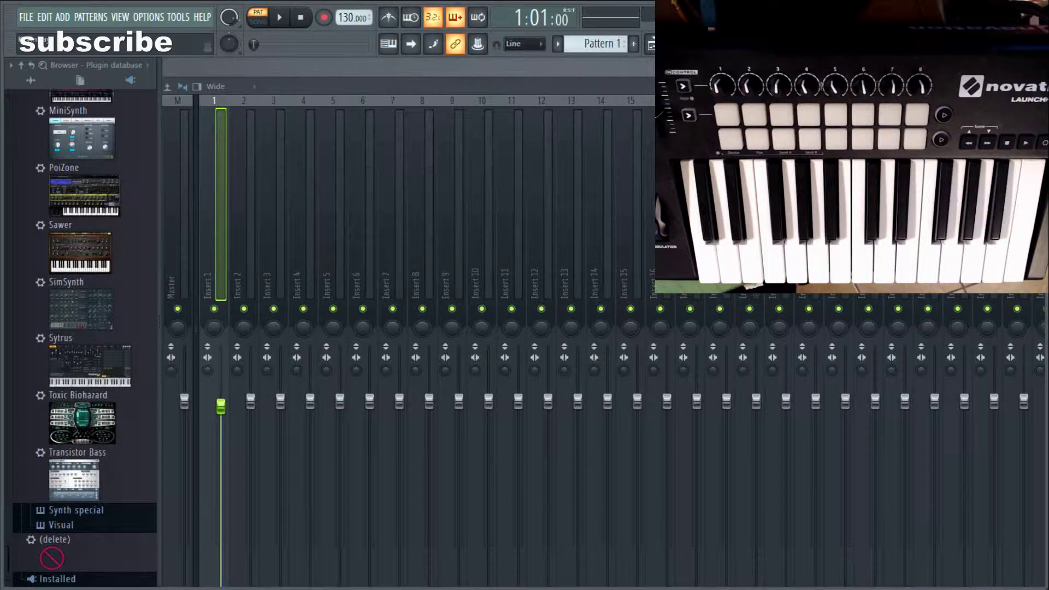
- Show the Channel rack with 808 Kick, Clap, HiHat, Snare and Fruity DX10 at the mixer's top-left
key(F6)
drag(426, 245, 317, 130)
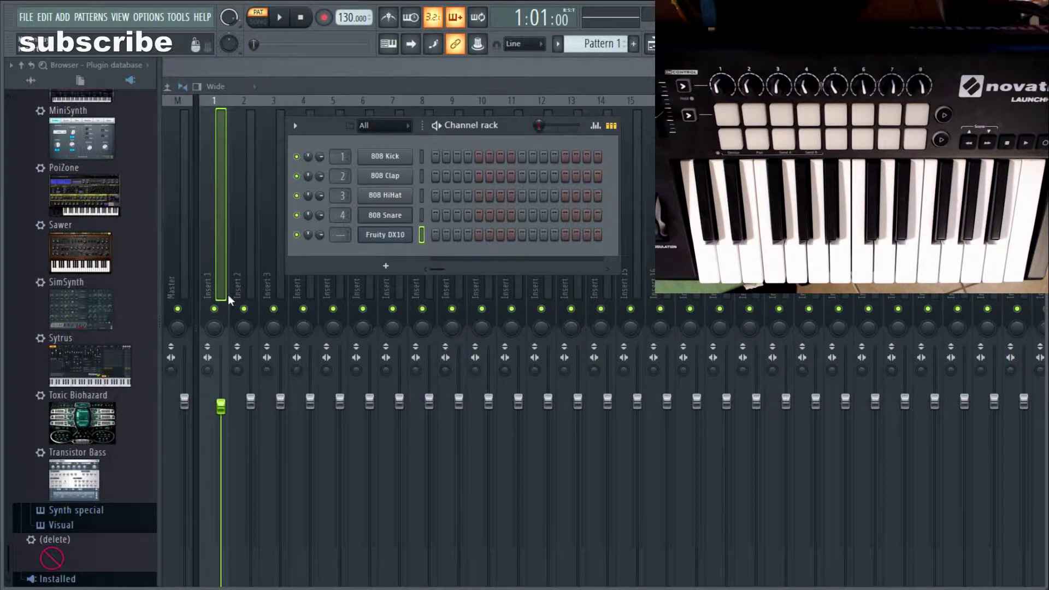
- Load Sytrus from the Plugin database into a new channel, then close its plugin window
right_click(84, 358)
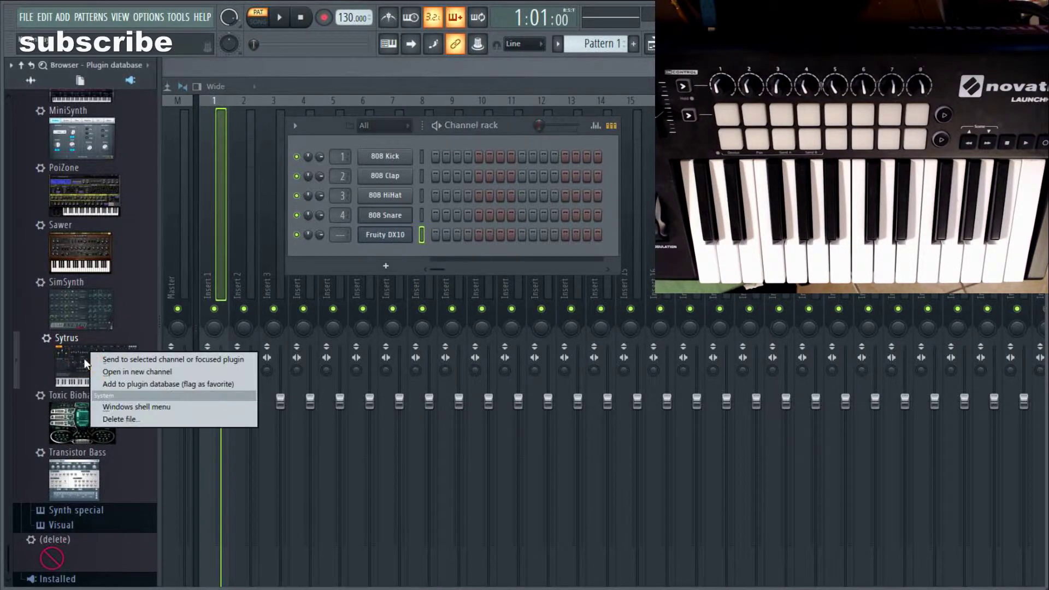
click(129, 373)
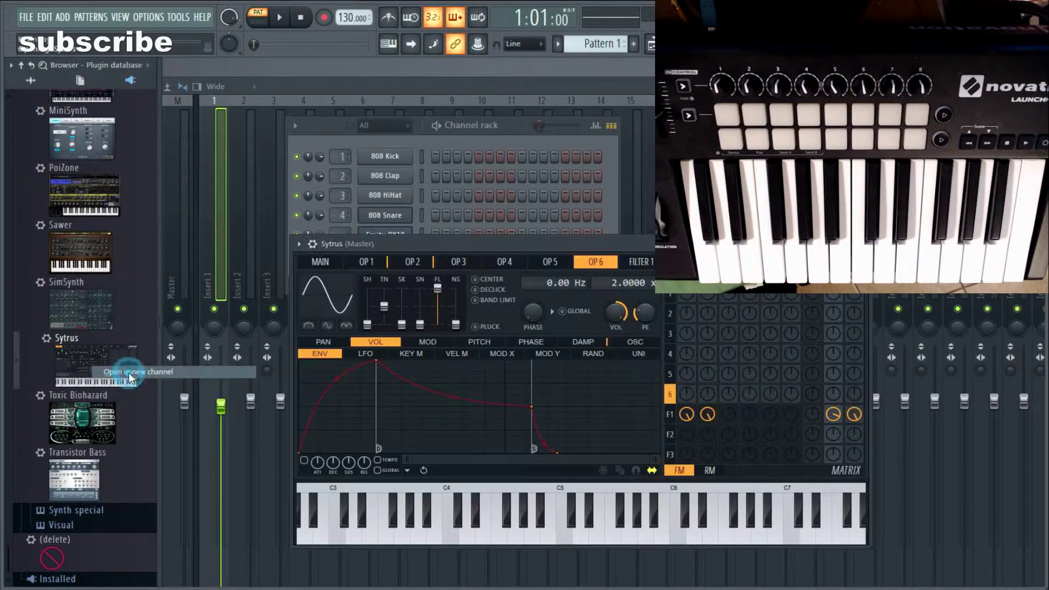
key(Escape)
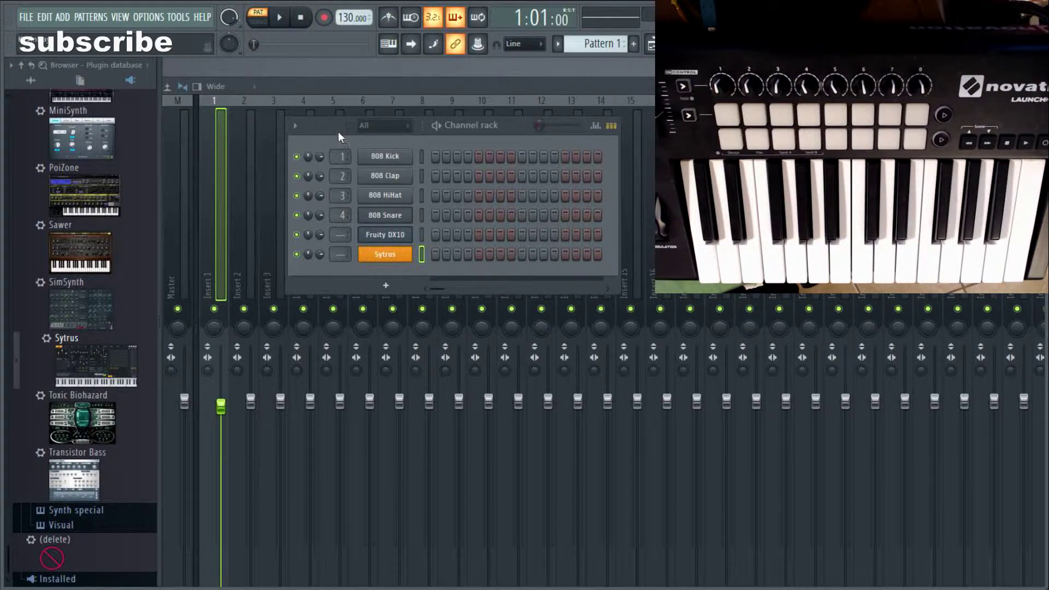
- Drag the Channel rack off to the right so the Master and Insert tracks show
drag(329, 124, 711, 116)
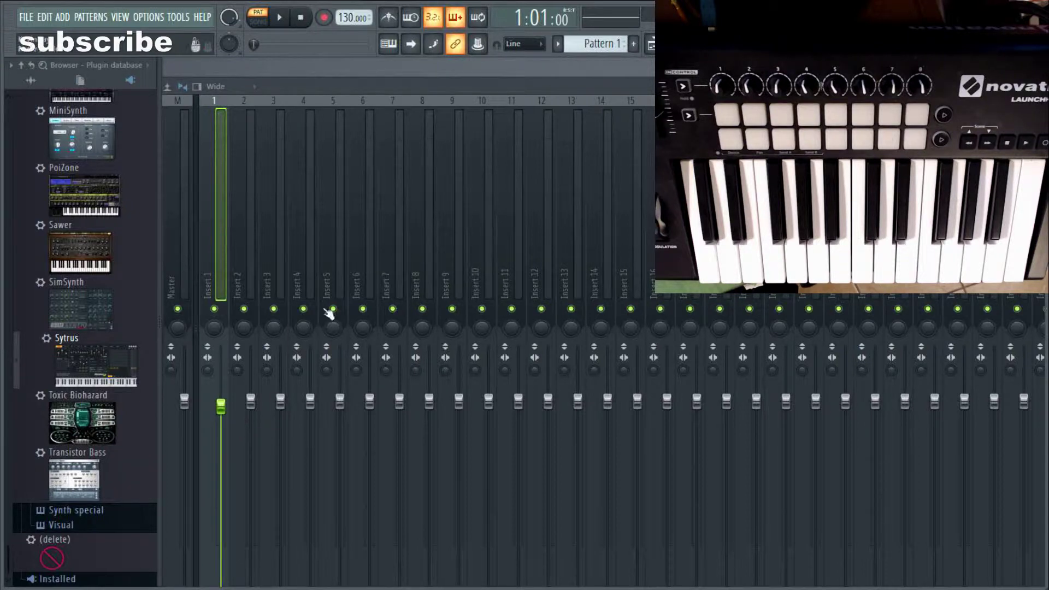
- Link the Insert 1 and Insert 2 volume faders to the MIDI controller, lowering both
right_click(221, 409)
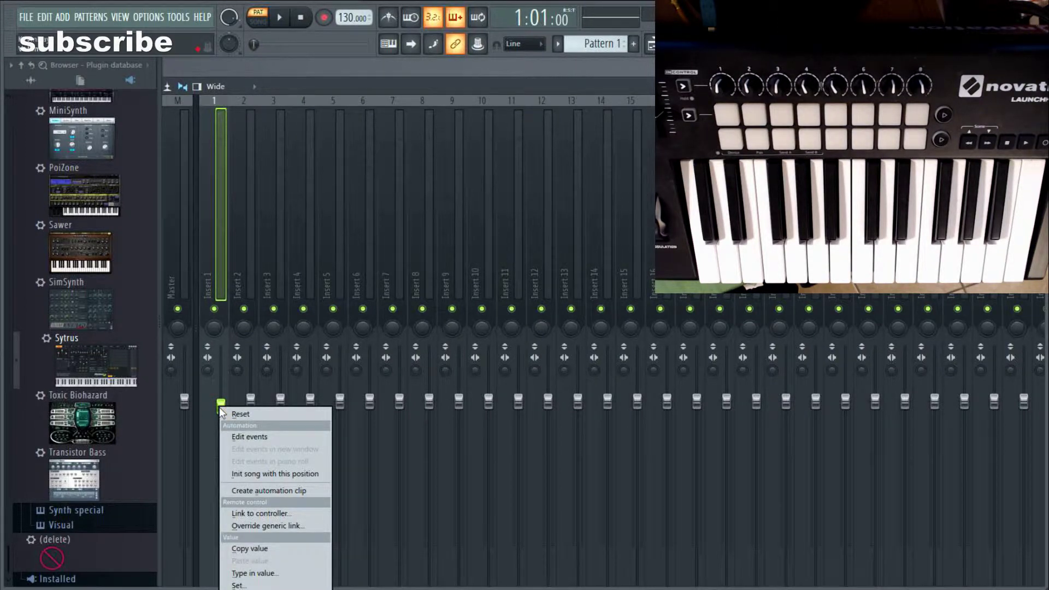
click(251, 514)
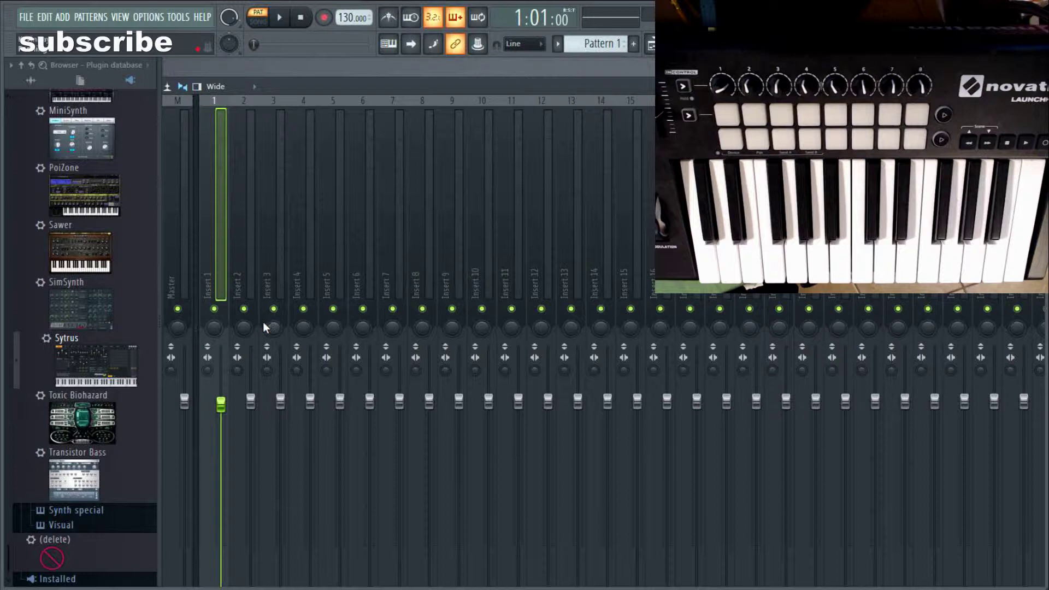
right_click(244, 329)
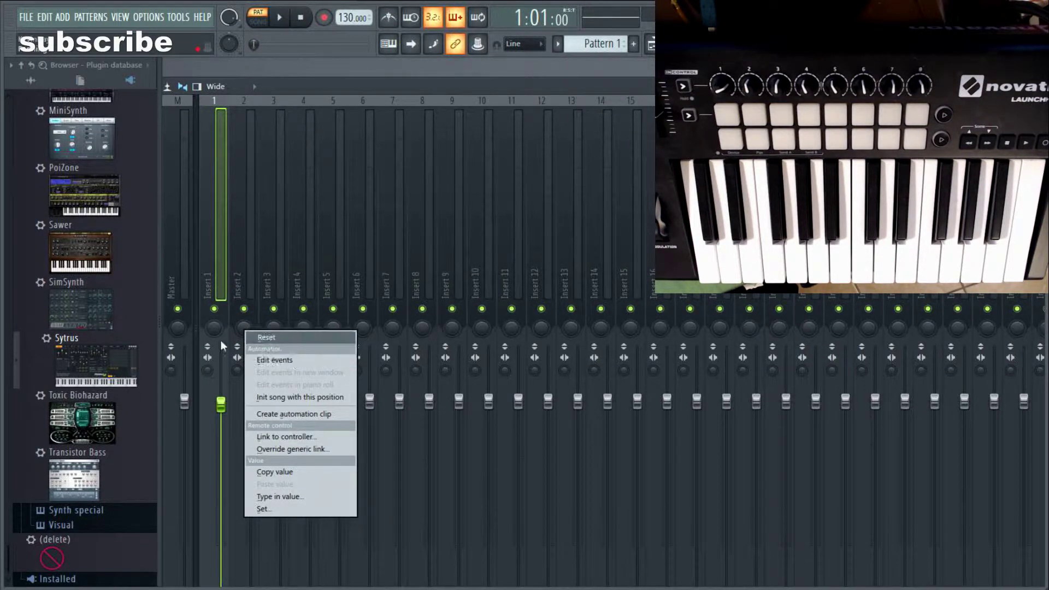
click(250, 280)
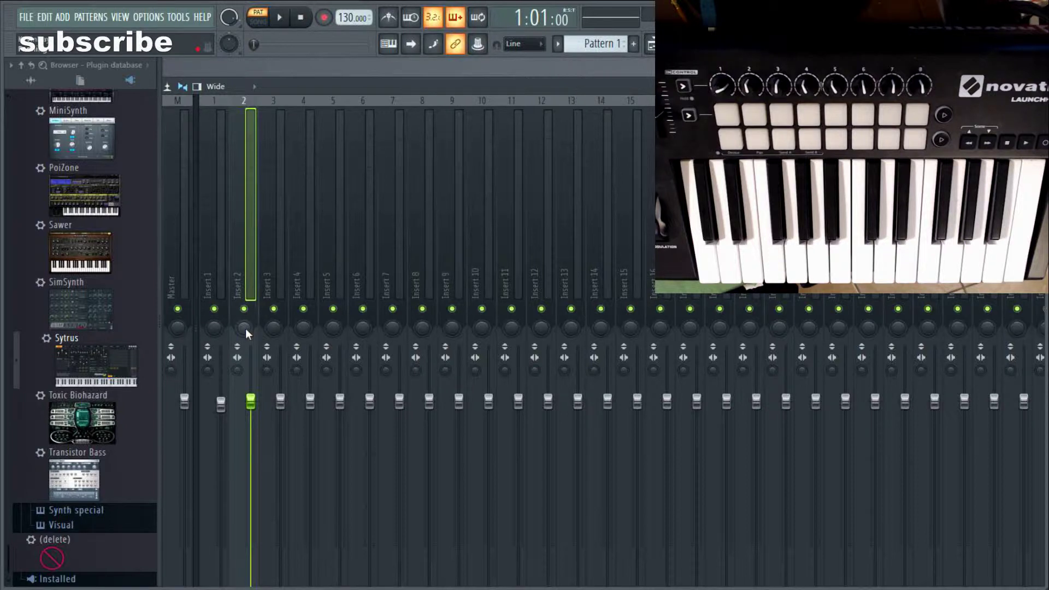
drag(247, 399, 247, 401)
right_click(250, 403)
click(265, 511)
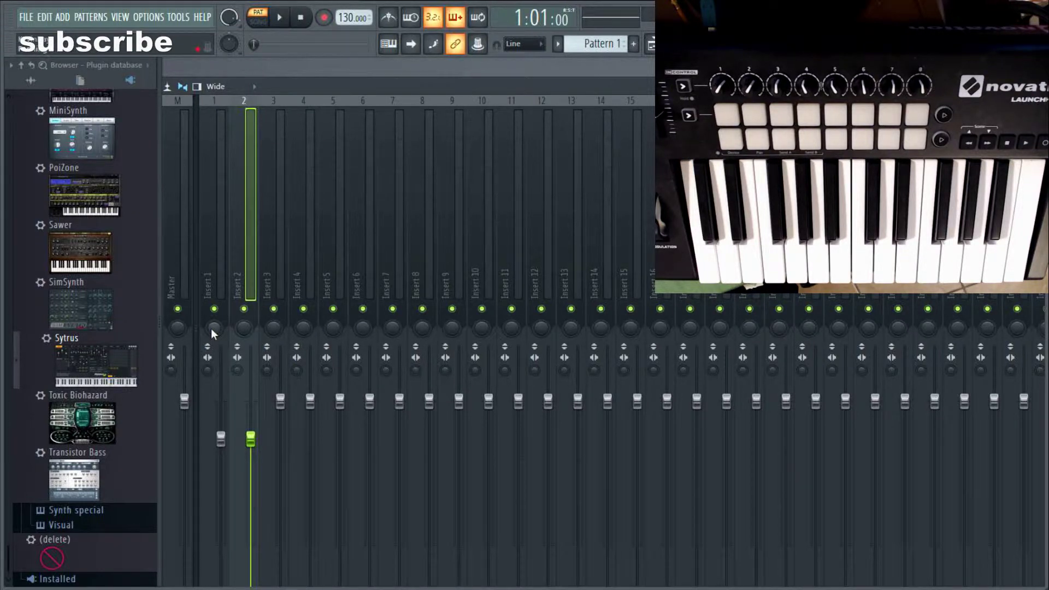
- Select Insert 1 and link its pan knob to the hardware controller
click(226, 273)
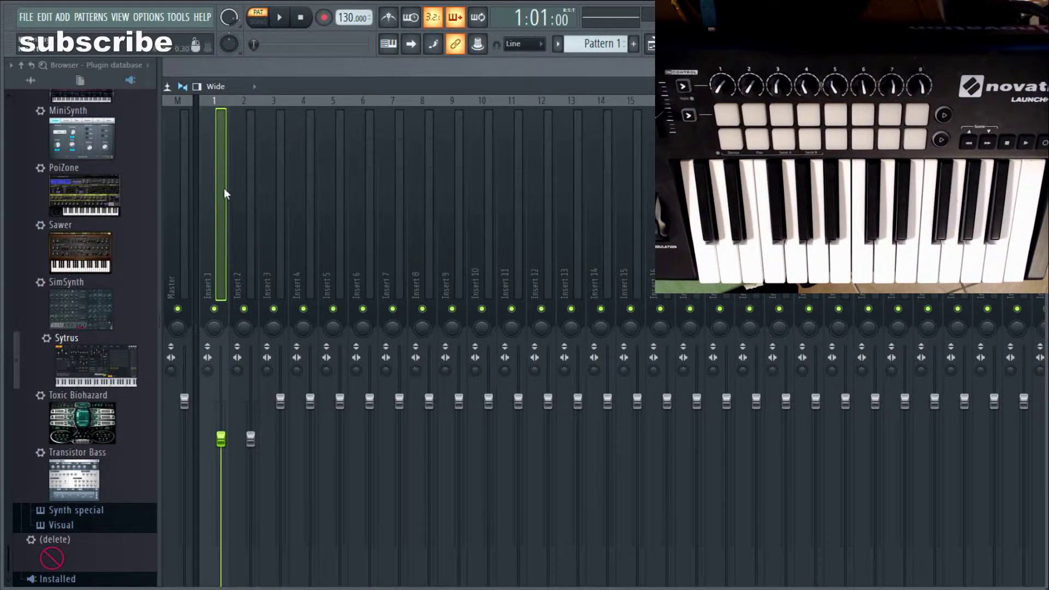
right_click(215, 329)
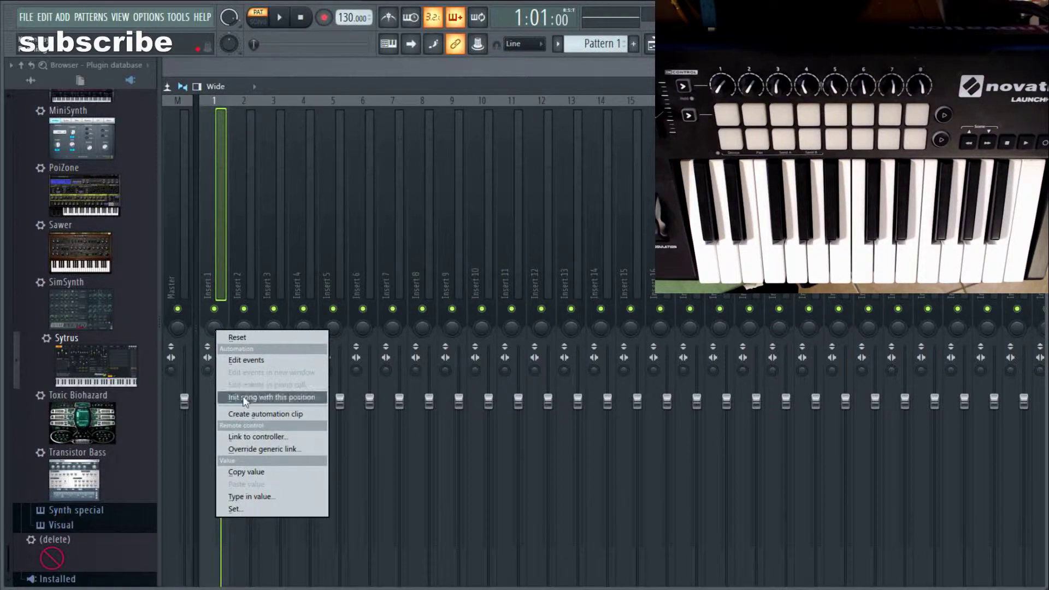
click(258, 437)
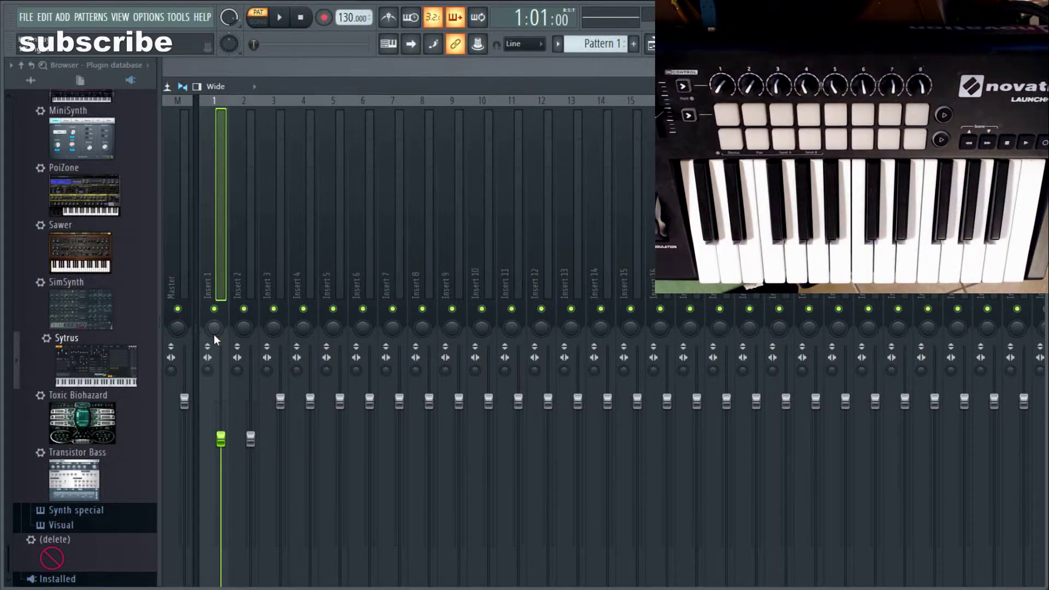
click(208, 372)
- Link Insert 1's stereo separation knob to the hardware controller
right_click(208, 371)
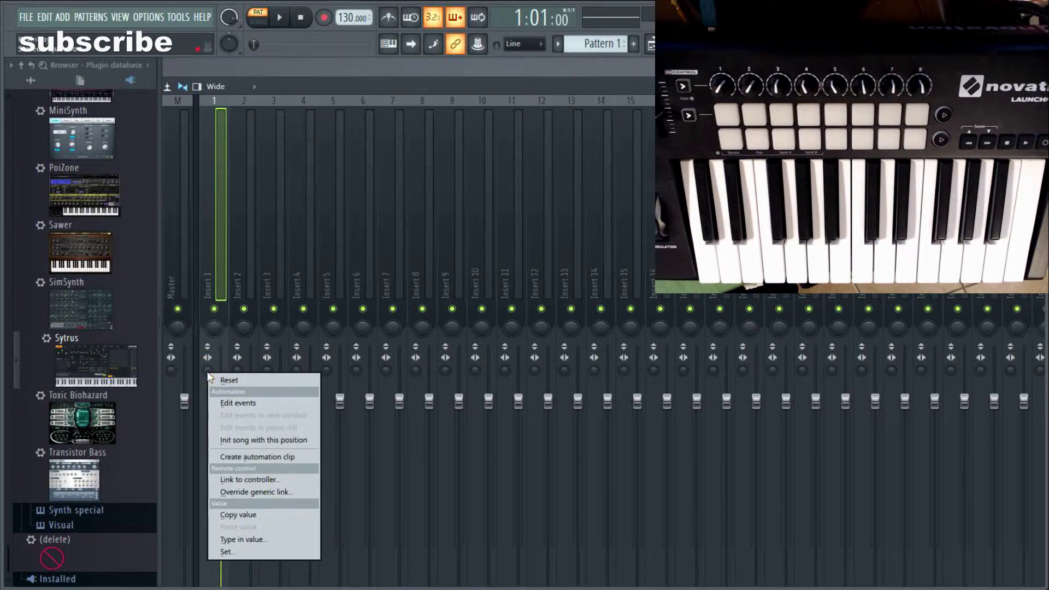
click(251, 480)
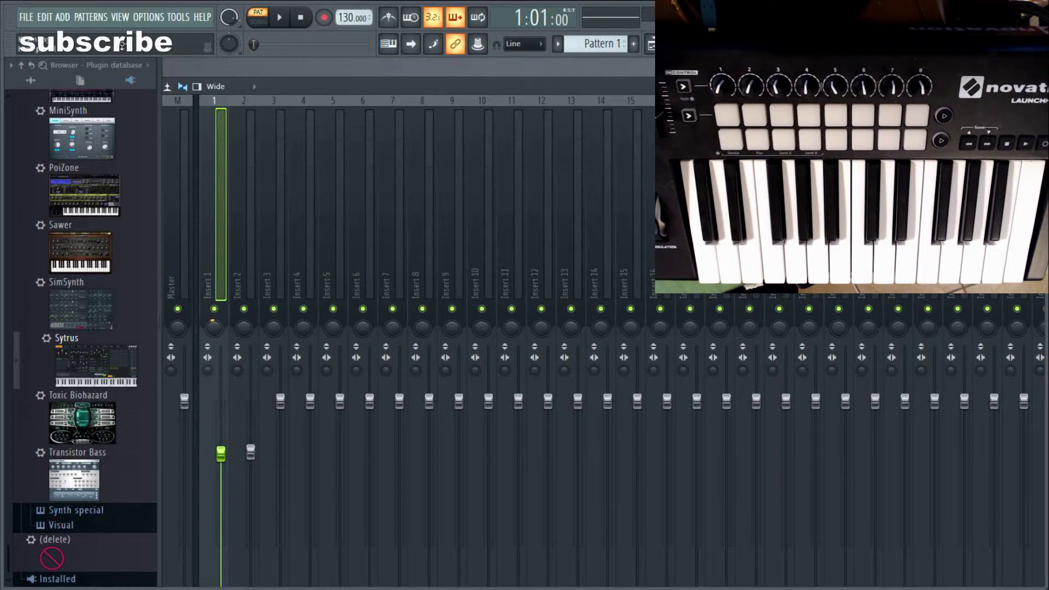
- Save the project as 'Mixer Template' in the Novation folder, replacing the existing file
click(30, 18)
click(31, 18)
click(31, 18)
click(34, 89)
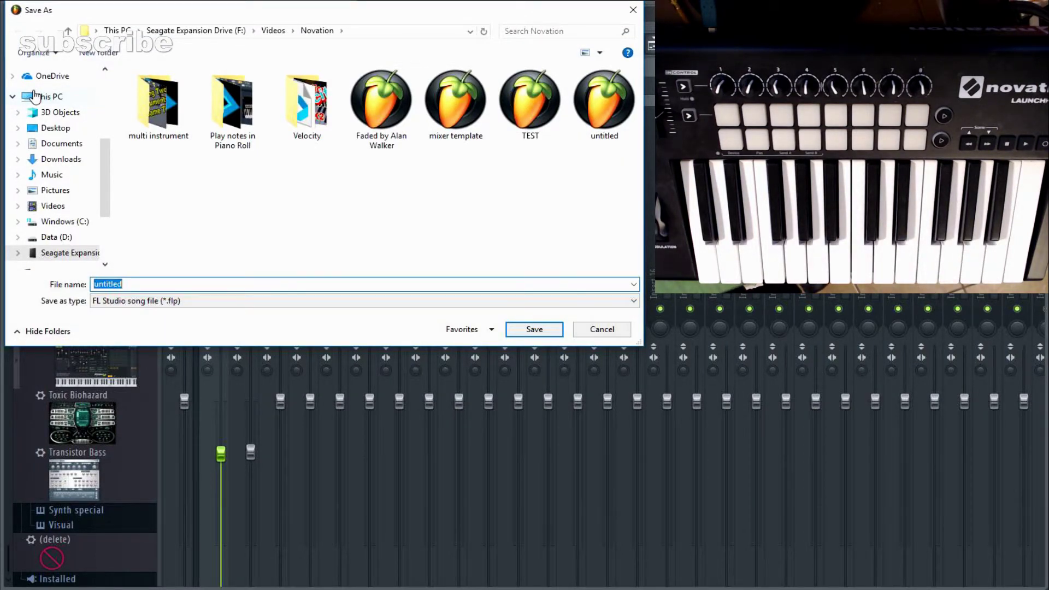
text(M)
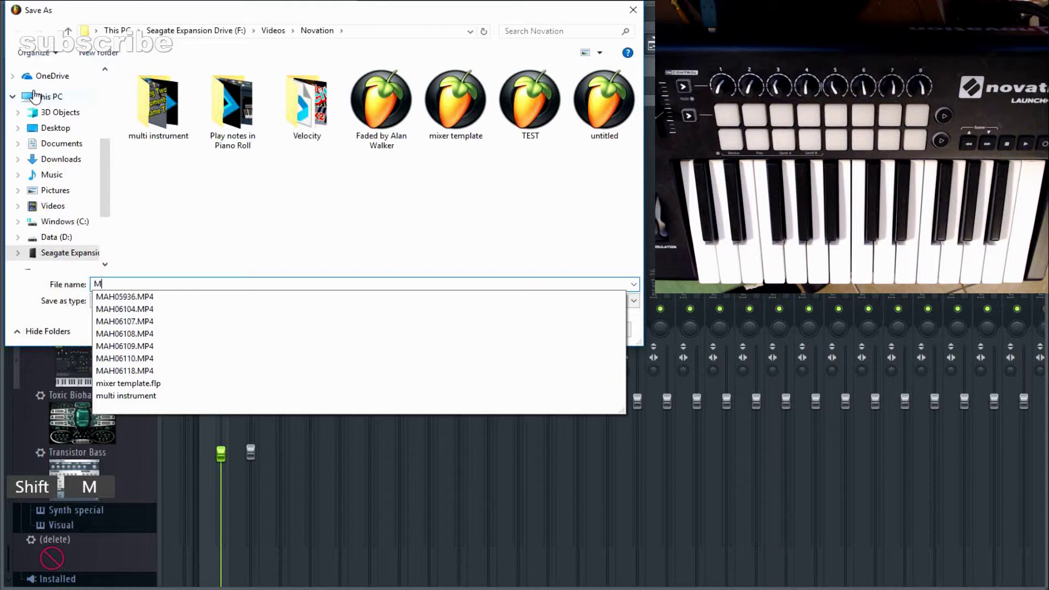
text(ix)
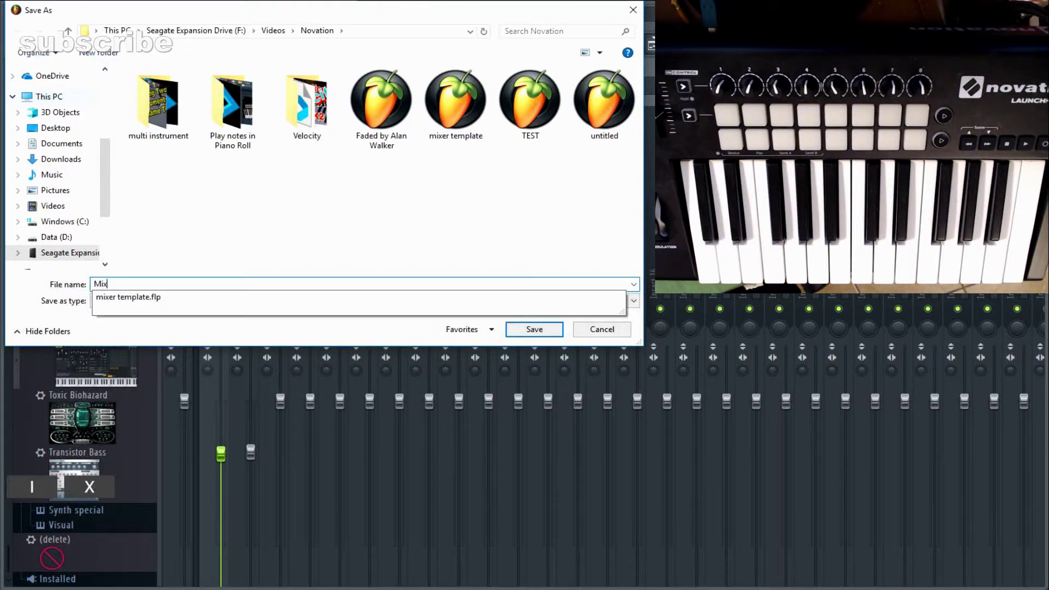
text(er Template)
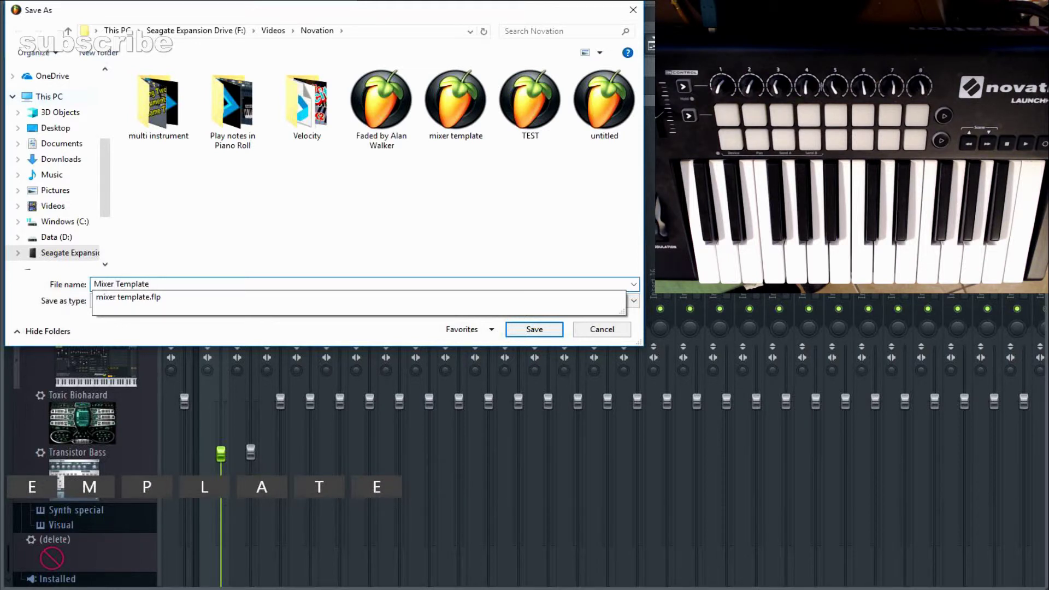
key(Return)
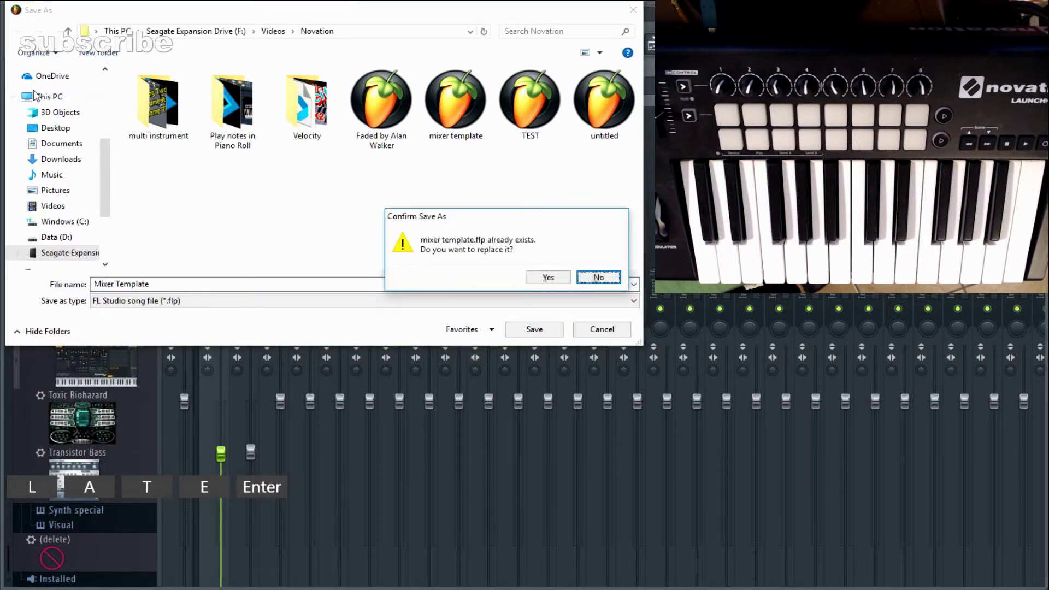
click(549, 277)
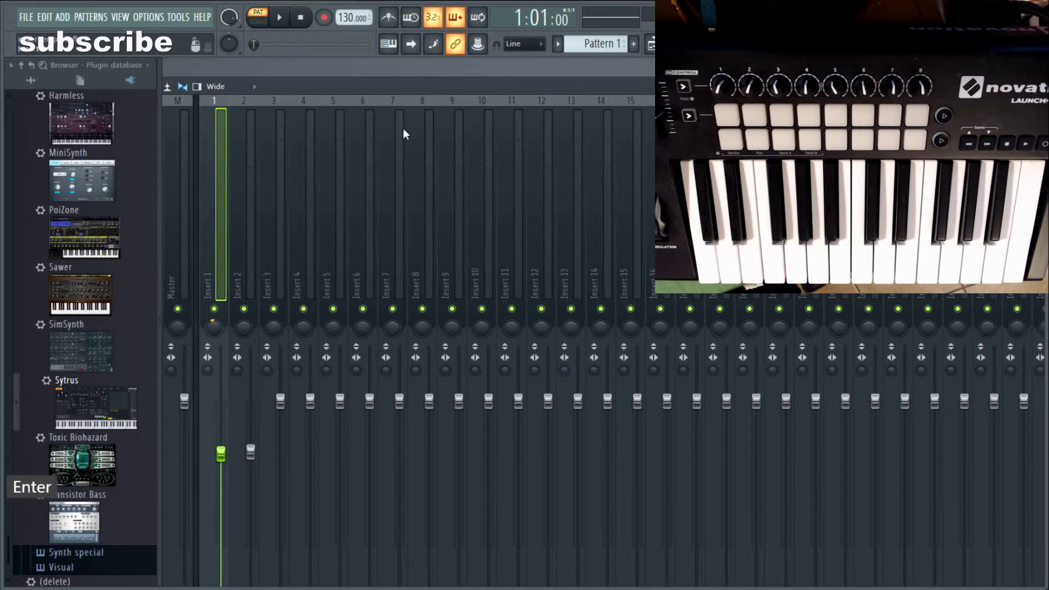
- Open the 'mixer template' project from the Novation folder
click(26, 16)
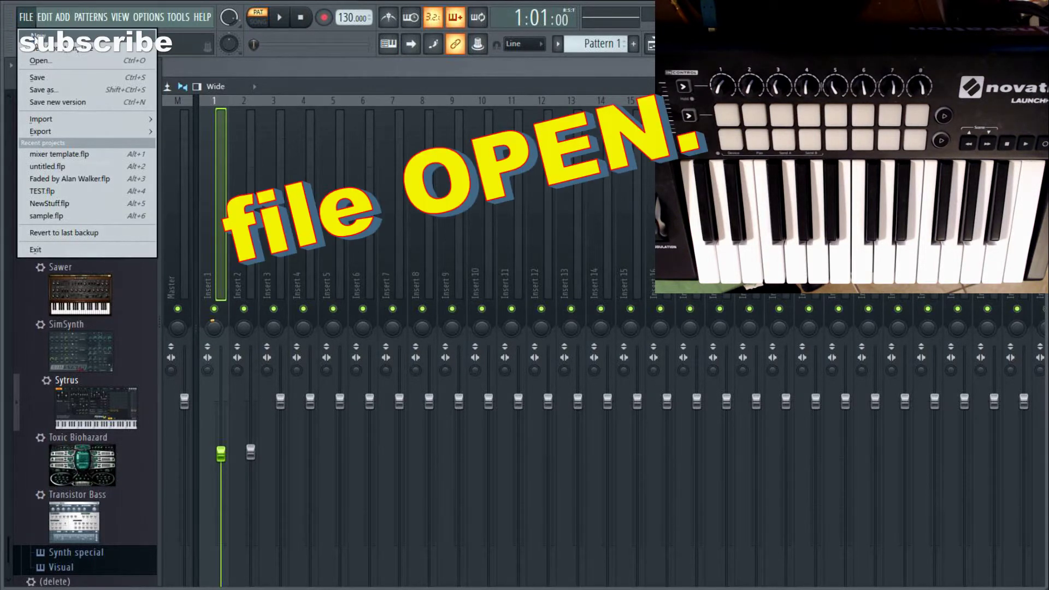
mouse_move(55, 48)
mouse_move(185, 60)
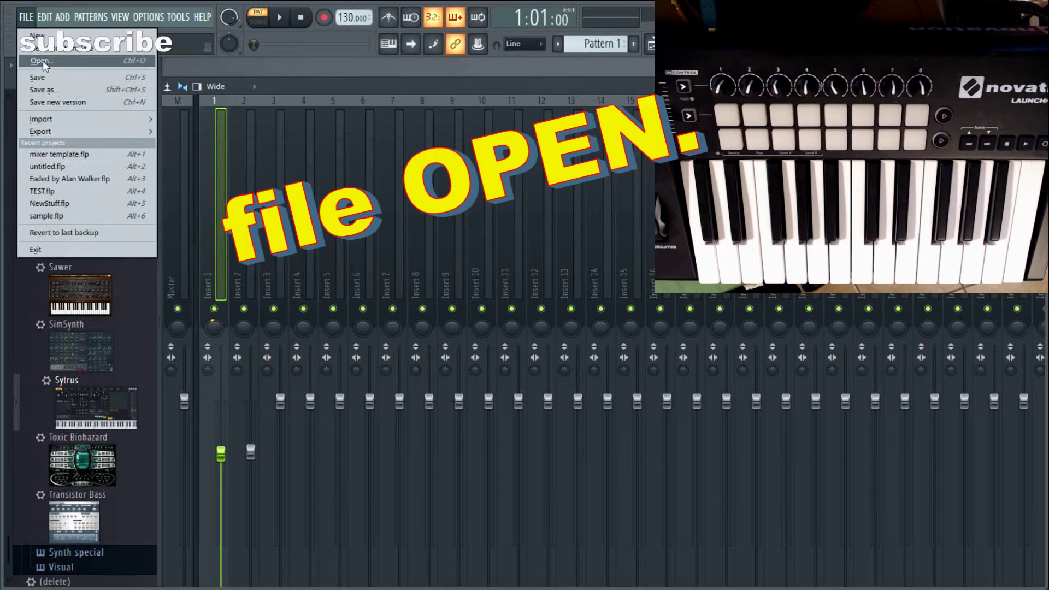
click(43, 61)
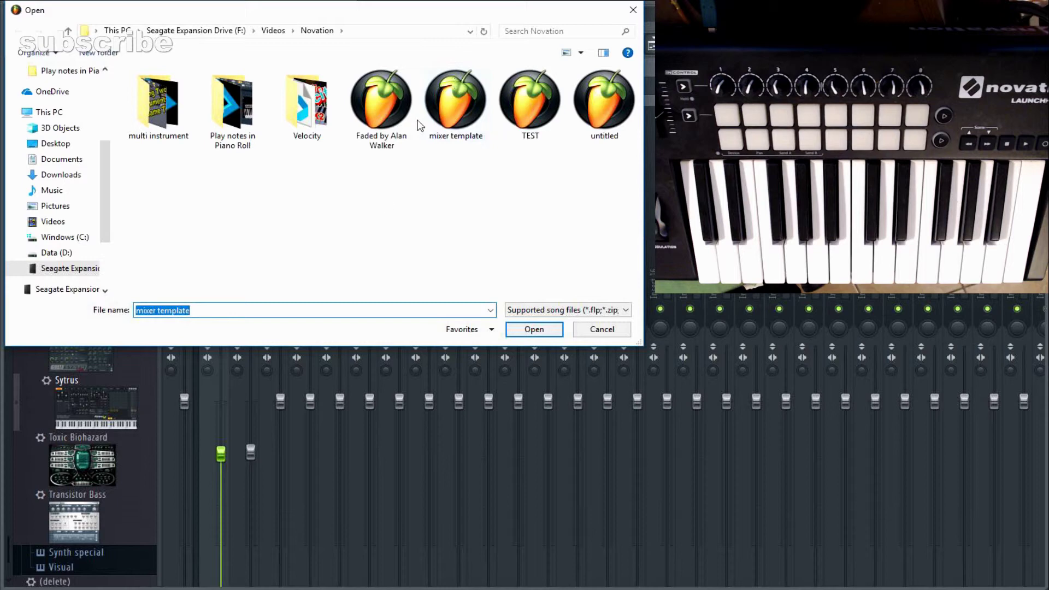
click(455, 105)
click(540, 331)
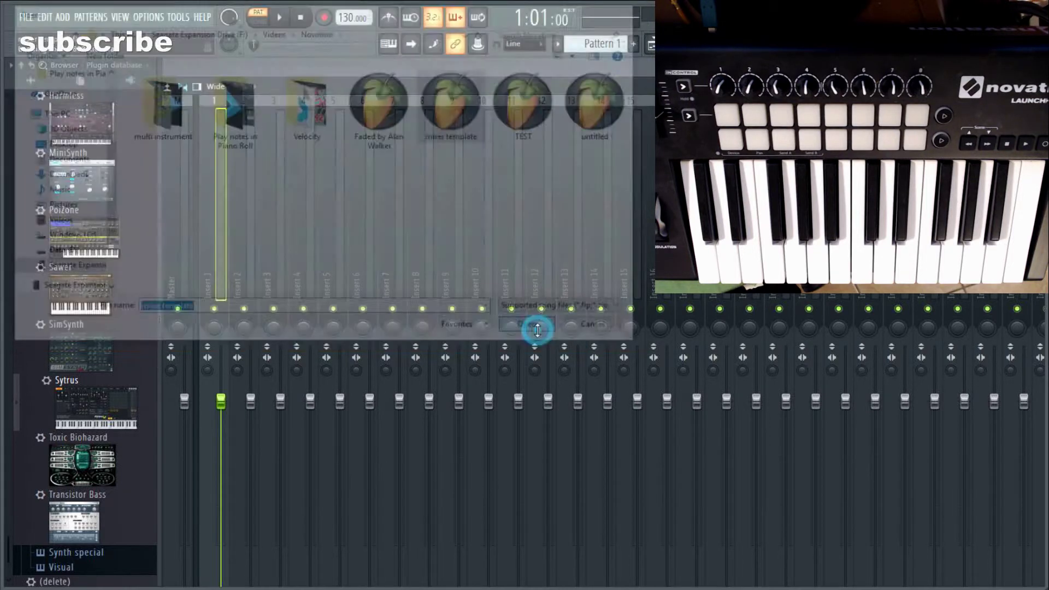